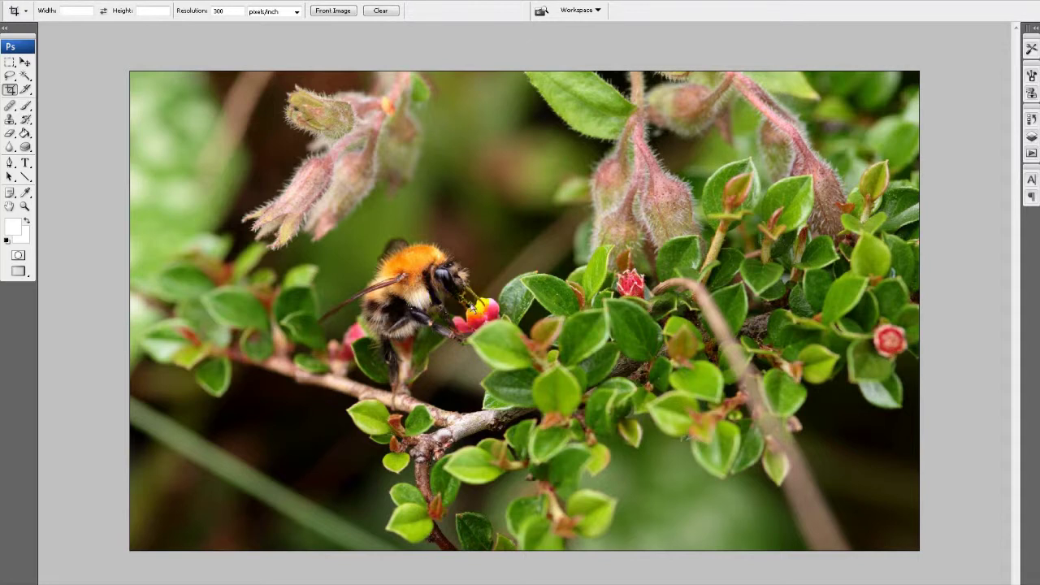
Step: View the image at actual size with the bee centred
{"action": "key", "text": "ctrl+alt+0"}
{"action": "left_click_drag", "start_coordinate": [470, 302], "coordinate": [656, 380]}
{"action": "left_click_drag", "start_coordinate": [630, 280], "coordinate": [668, 330]}
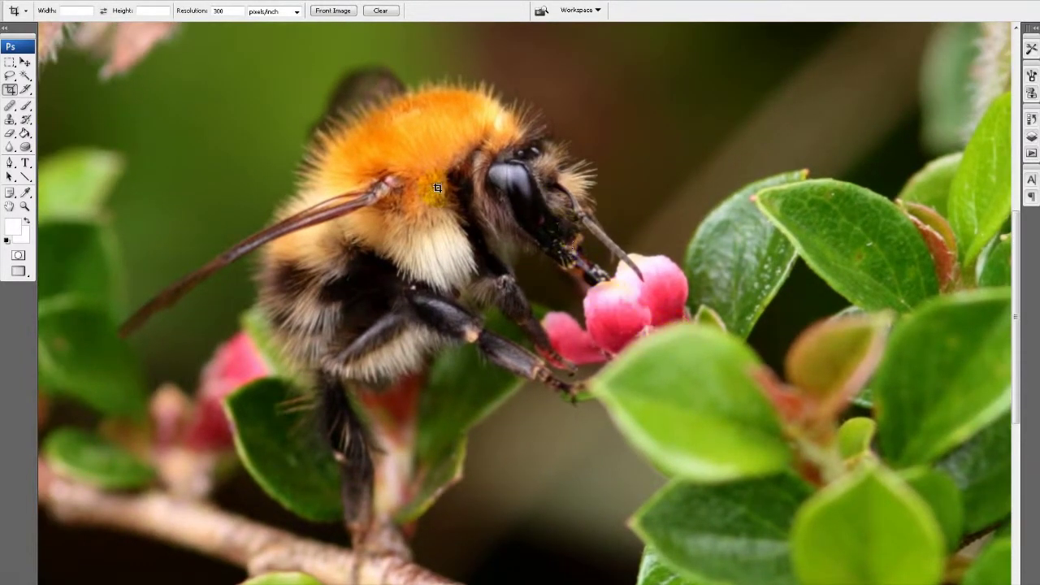
{"action": "left_click", "coordinate": [420, 264]}
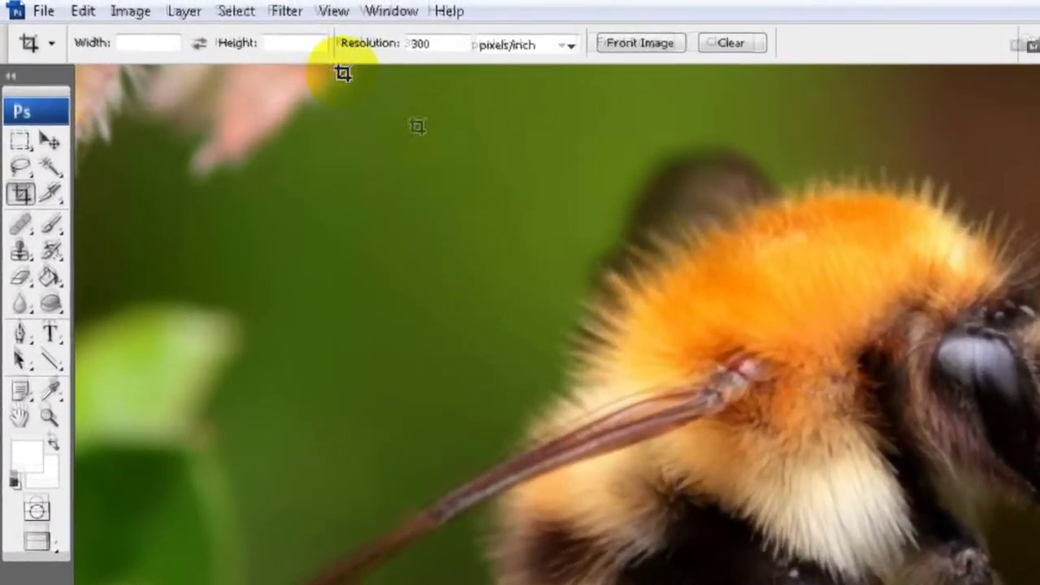
{"action": "left_click", "coordinate": [215, 3]}
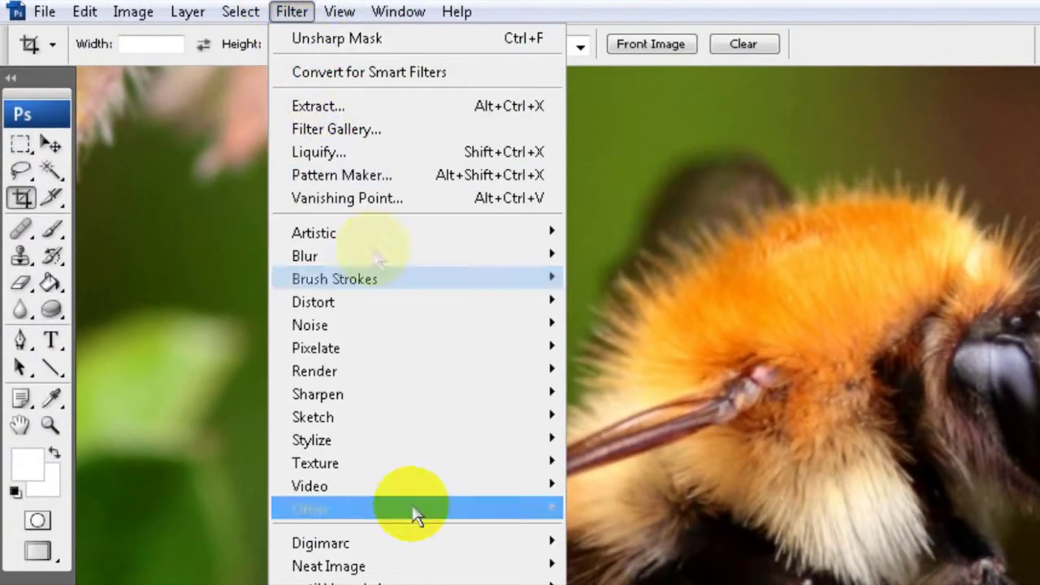
{"action": "mouse_move", "coordinate": [552, 402]}
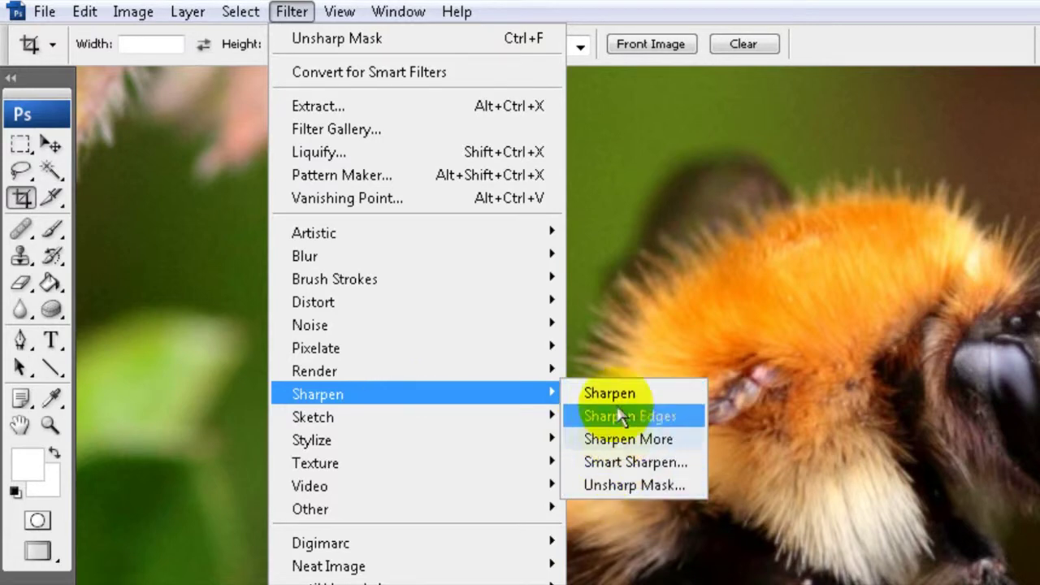
{"action": "left_click", "coordinate": [752, 9]}
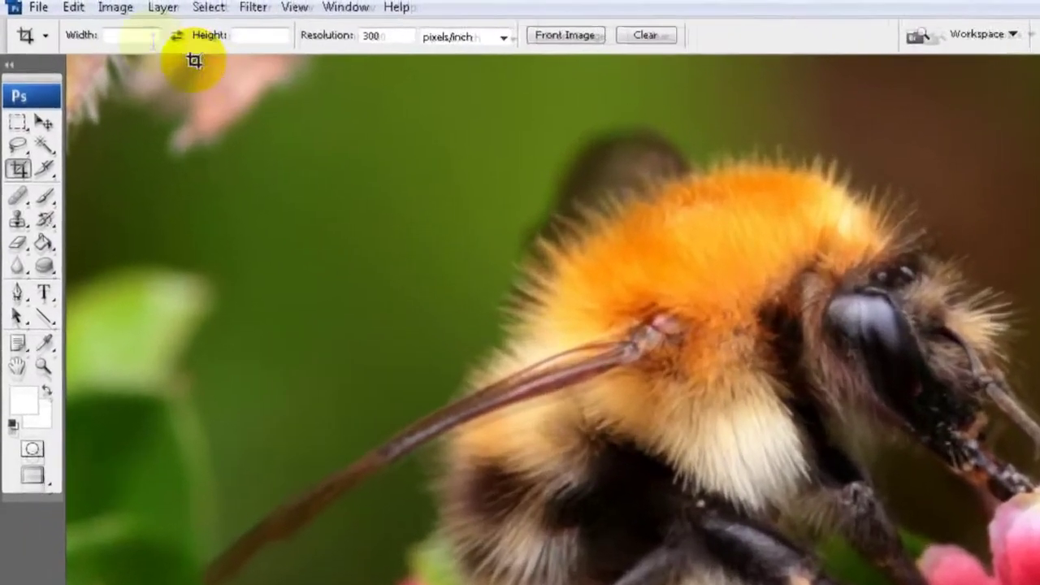
Step: Convert the image to Lab Color mode with 16 bits per channel
{"action": "left_click", "coordinate": [83, 1]}
{"action": "mouse_move", "coordinate": [81, 14]}
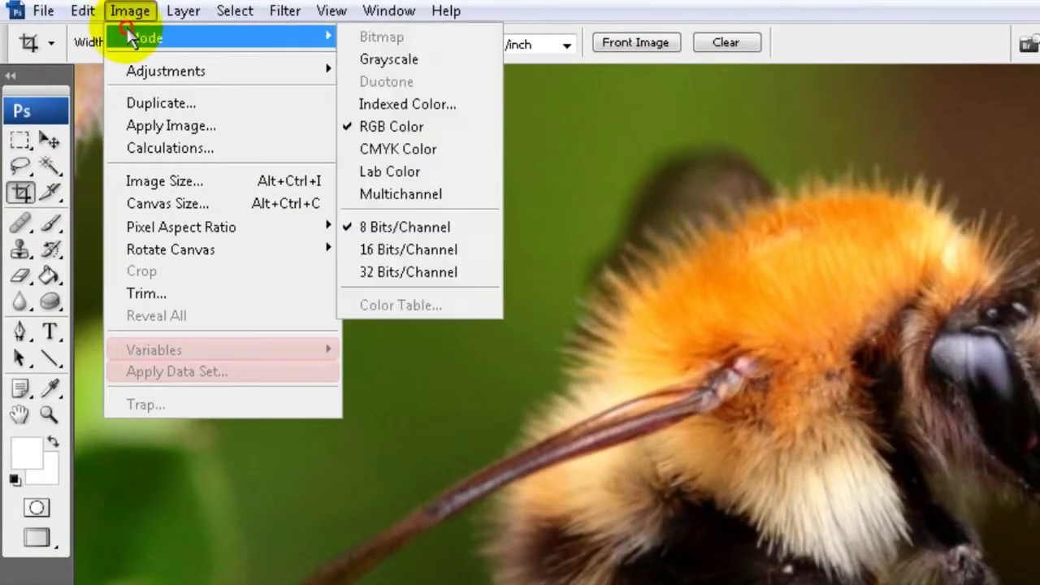
{"action": "left_click", "coordinate": [373, 170]}
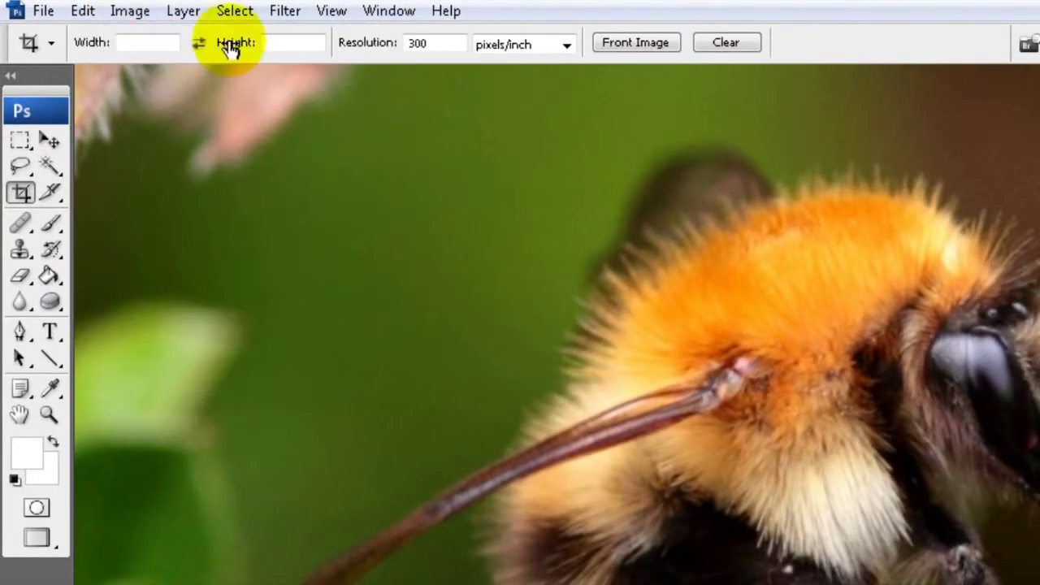
{"action": "left_click", "coordinate": [149, 25]}
{"action": "mouse_move", "coordinate": [143, 37]}
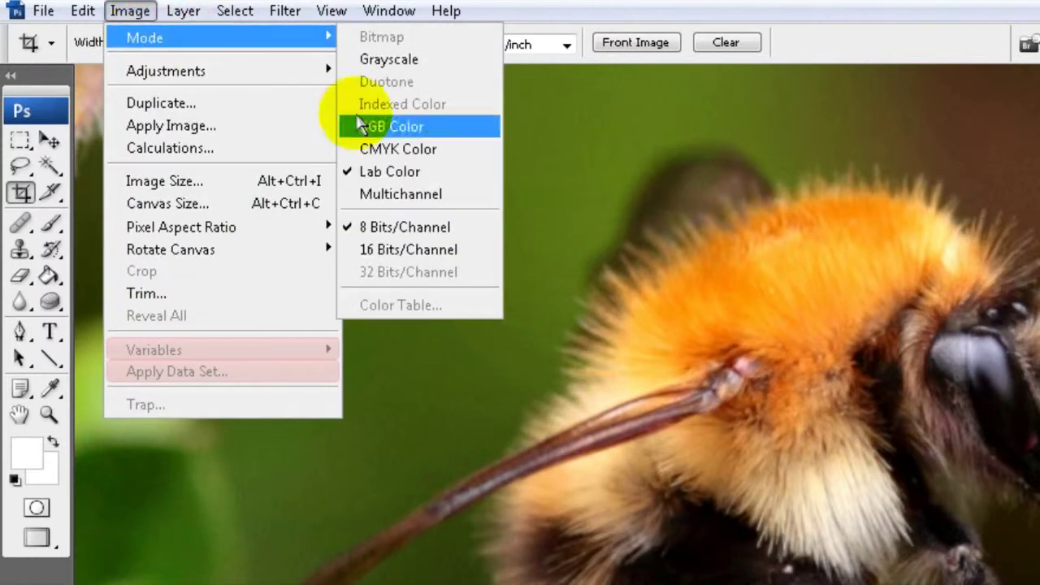
{"action": "left_click", "coordinate": [454, 250]}
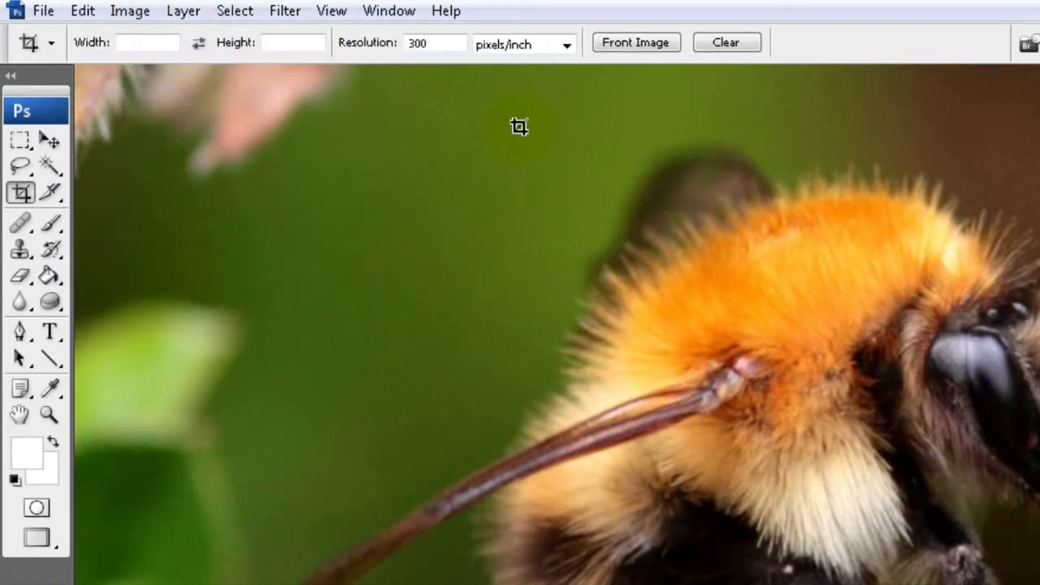
Step: Select only the Lightness channel and open the Unsharp Mask filter for it
{"action": "left_click", "coordinate": [382, 14]}
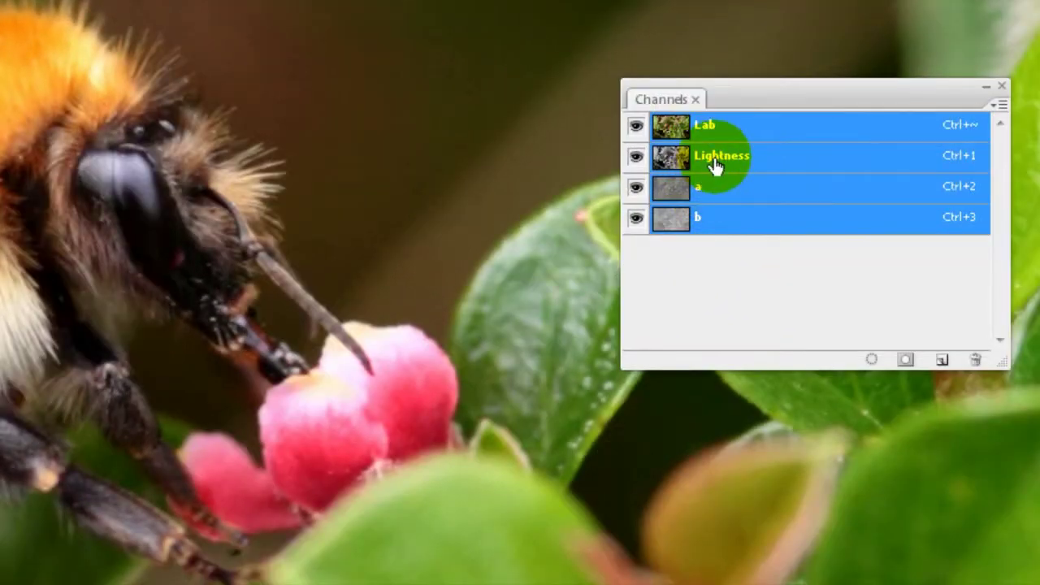
{"action": "left_click", "coordinate": [715, 162]}
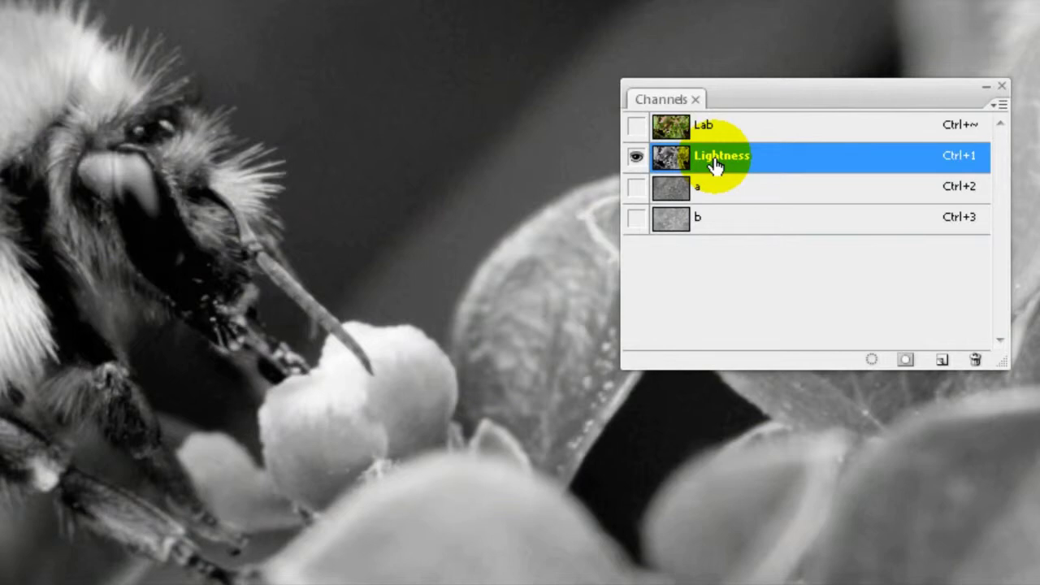
{"action": "left_click", "coordinate": [266, 8]}
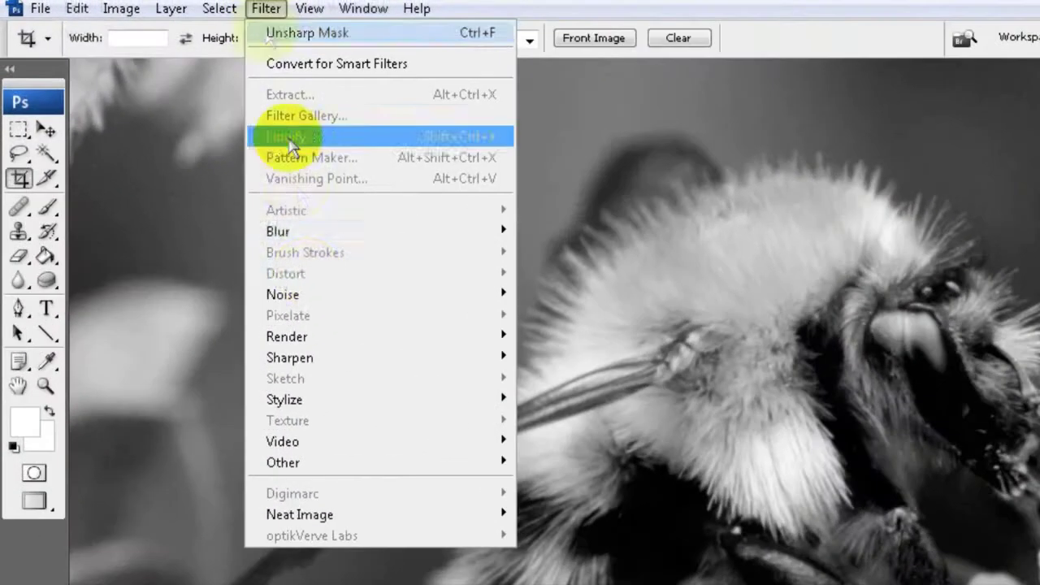
{"action": "left_click", "coordinate": [560, 437]}
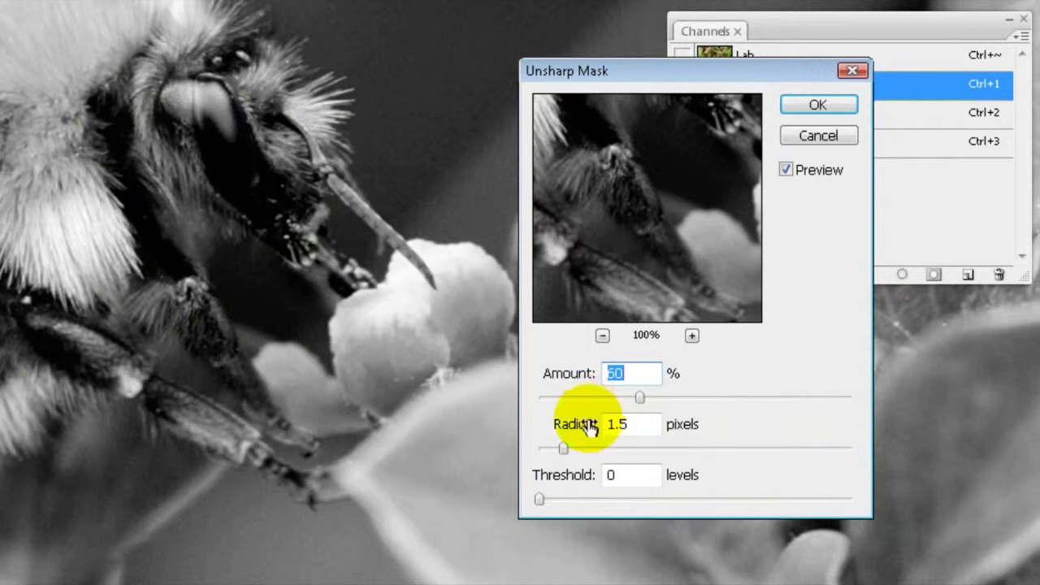
Step: Centre the filter preview on the bee's head and set the Unsharp Mask radius to 1.3 pixels
{"action": "left_click_drag", "start_coordinate": [626, 139], "coordinate": [614, 334]}
{"action": "left_click_drag", "start_coordinate": [638, 256], "coordinate": [643, 274]}
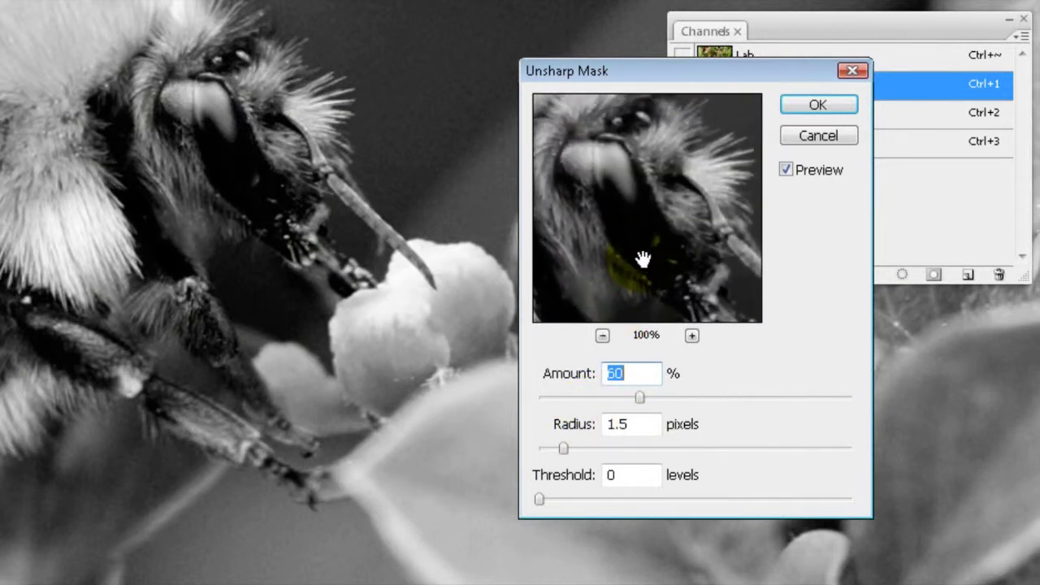
{"action": "left_click", "coordinate": [640, 397]}
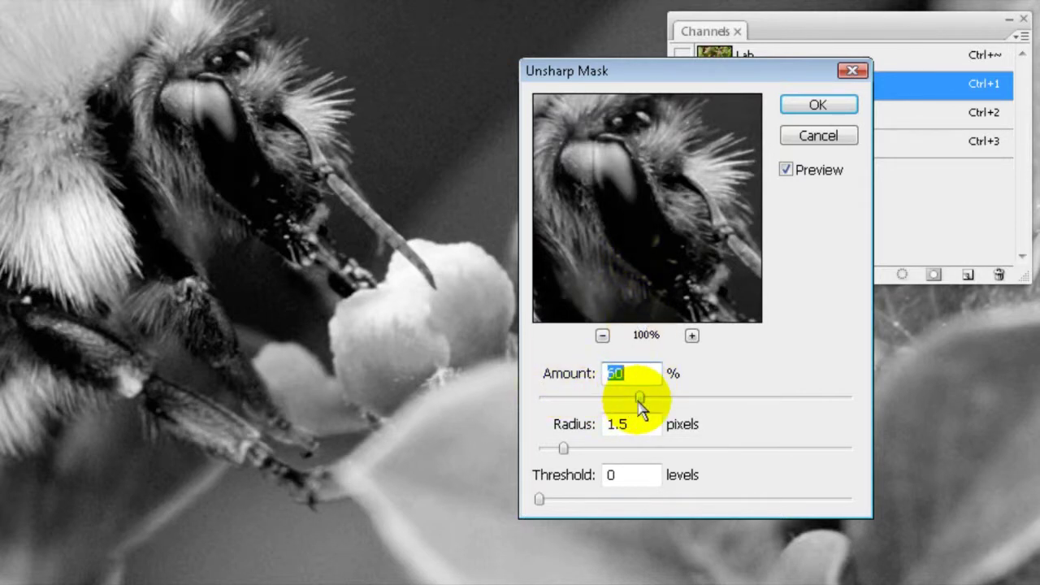
{"action": "left_click", "coordinate": [566, 449]}
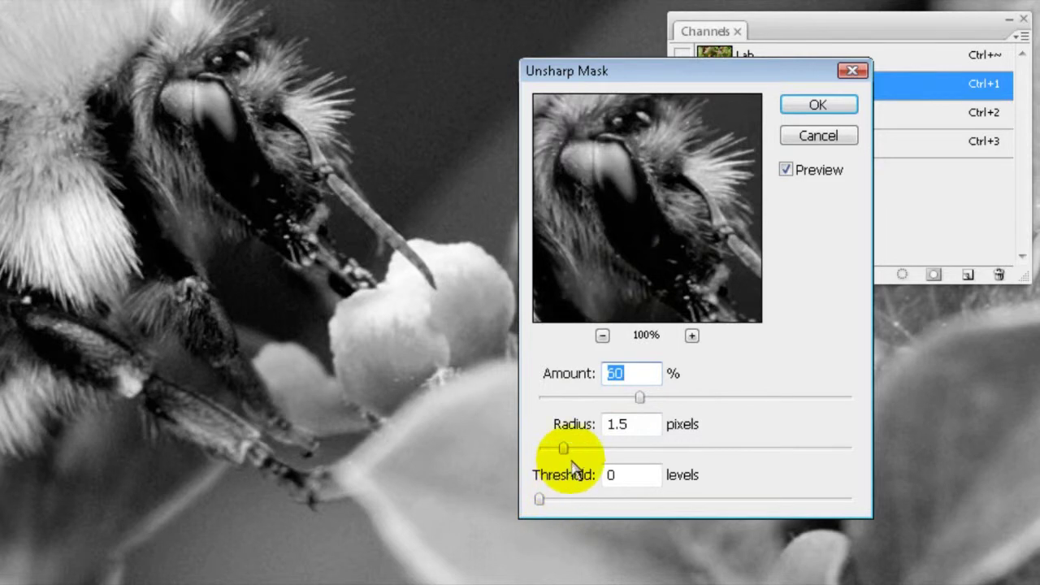
{"action": "left_click_drag", "start_coordinate": [574, 446], "coordinate": [558, 448]}
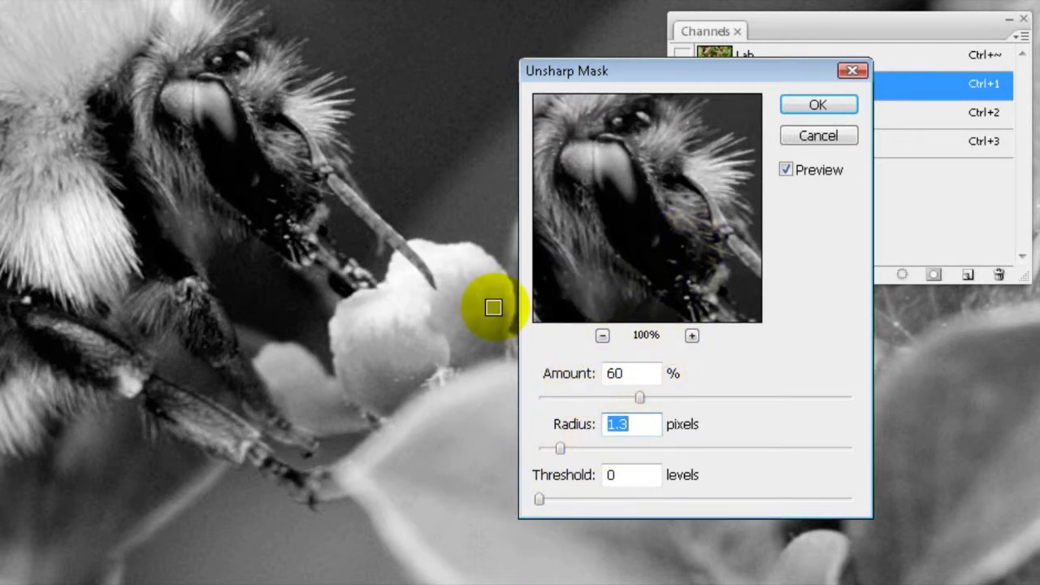
Step: Compare the bee with the sharpening preview off and on, and apply the Unsharp Mask to the Lightness channel
{"action": "left_click", "coordinate": [788, 171]}
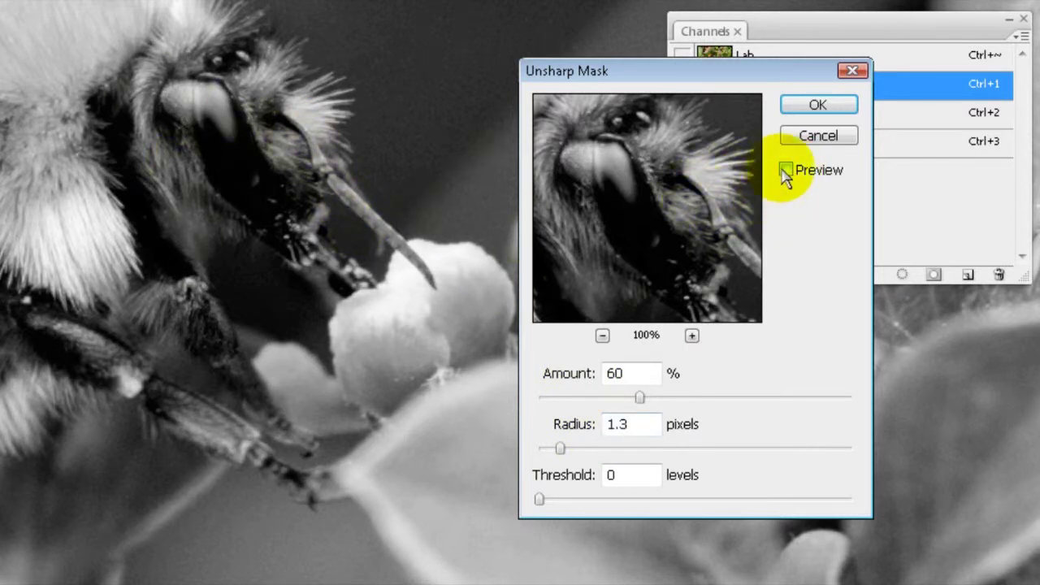
{"action": "left_click", "coordinate": [785, 174]}
{"action": "left_click", "coordinate": [792, 174]}
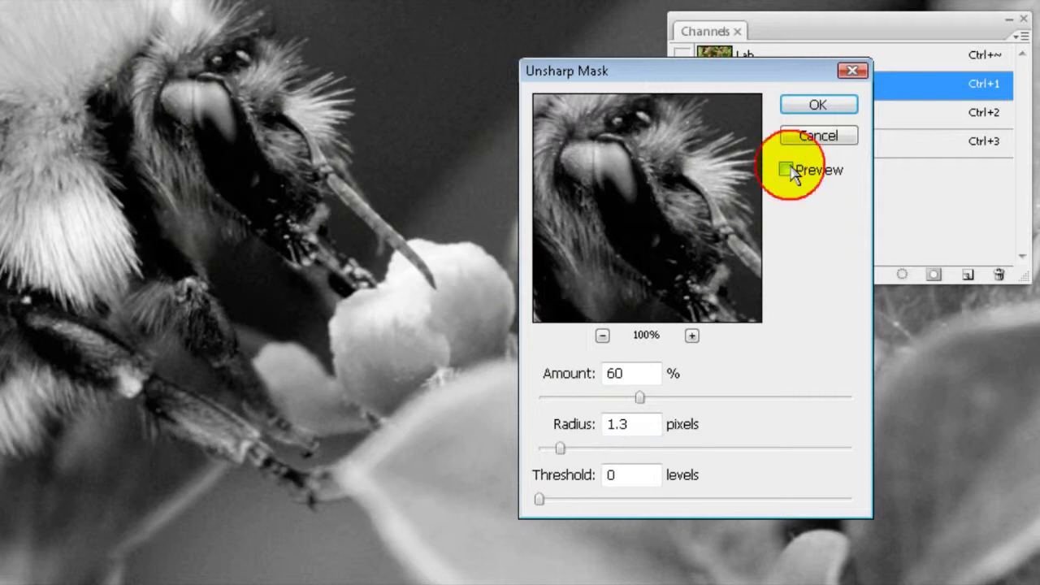
{"action": "left_click", "coordinate": [787, 170]}
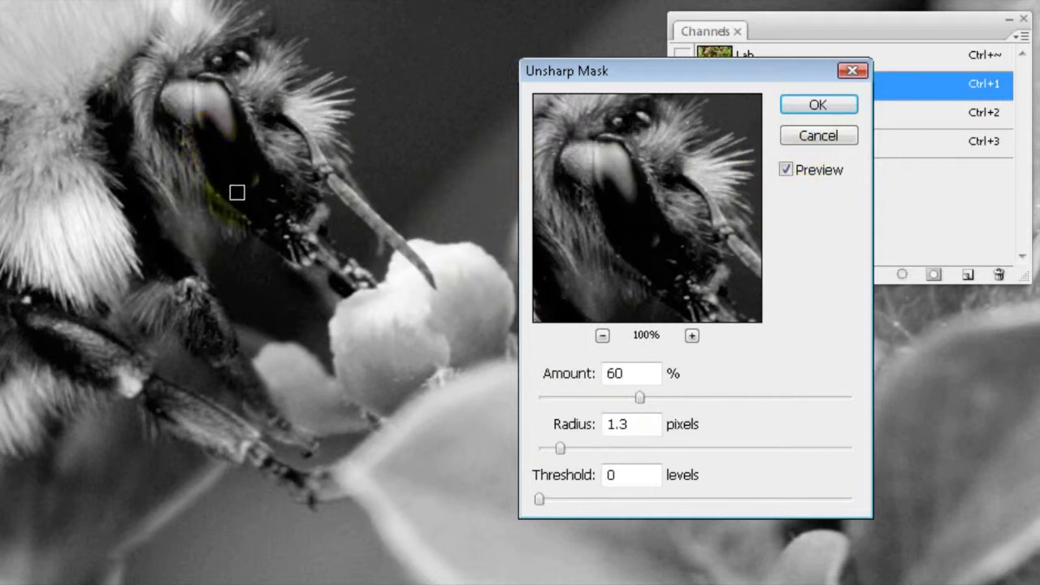
{"action": "left_click", "coordinate": [788, 170]}
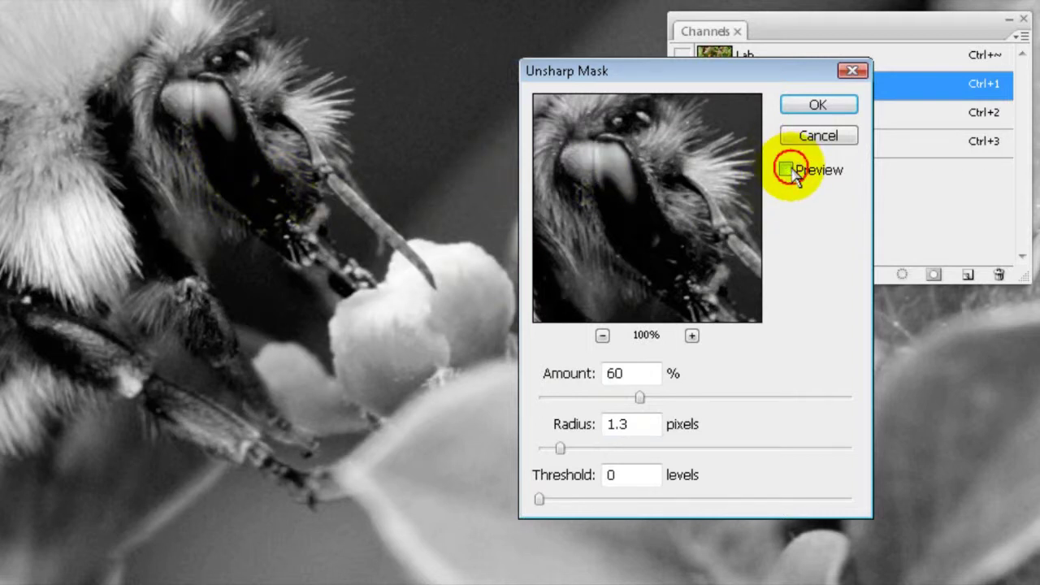
{"action": "left_click", "coordinate": [787, 171]}
{"action": "left_click", "coordinate": [787, 171]}
{"action": "left_click", "coordinate": [786, 171]}
{"action": "left_click", "coordinate": [787, 170]}
{"action": "left_click", "coordinate": [786, 171]}
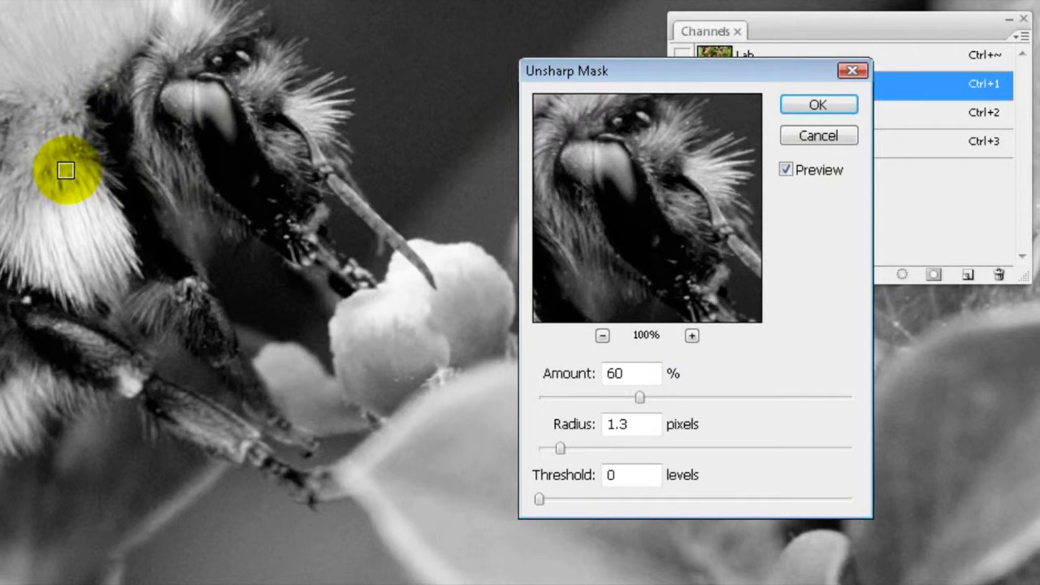
{"action": "left_click", "coordinate": [657, 105]}
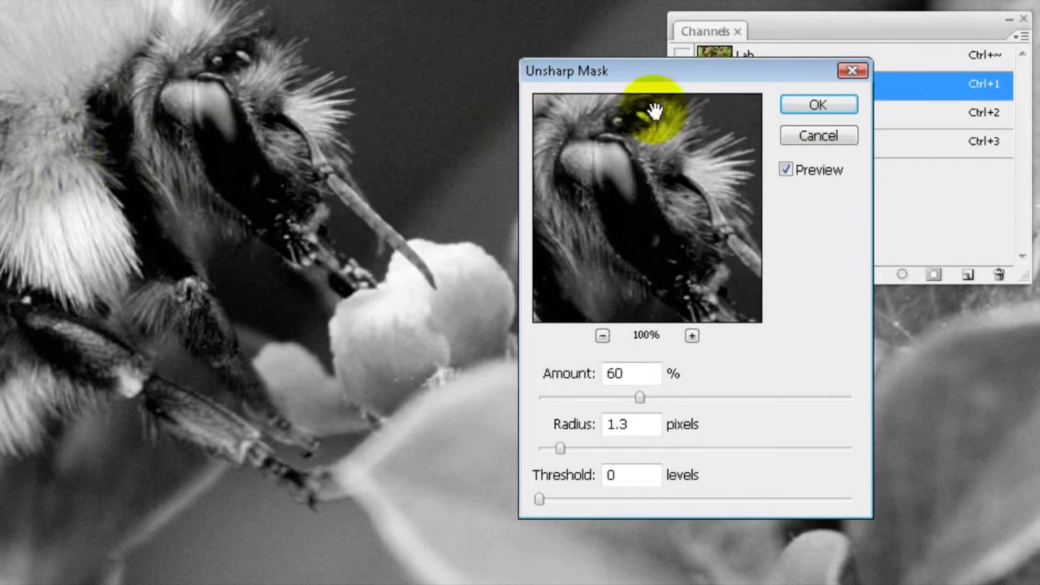
{"action": "left_click", "coordinate": [798, 111]}
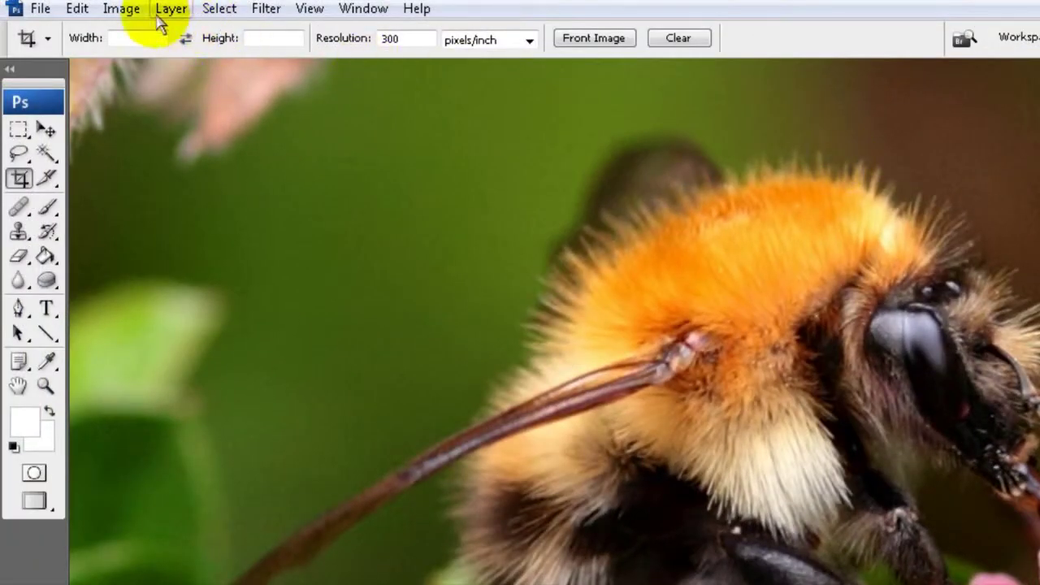
Step: Convert the image back to RGB Color mode with 8 bits per channel
{"action": "left_click", "coordinate": [122, 9]}
{"action": "mouse_move", "coordinate": [133, 32]}
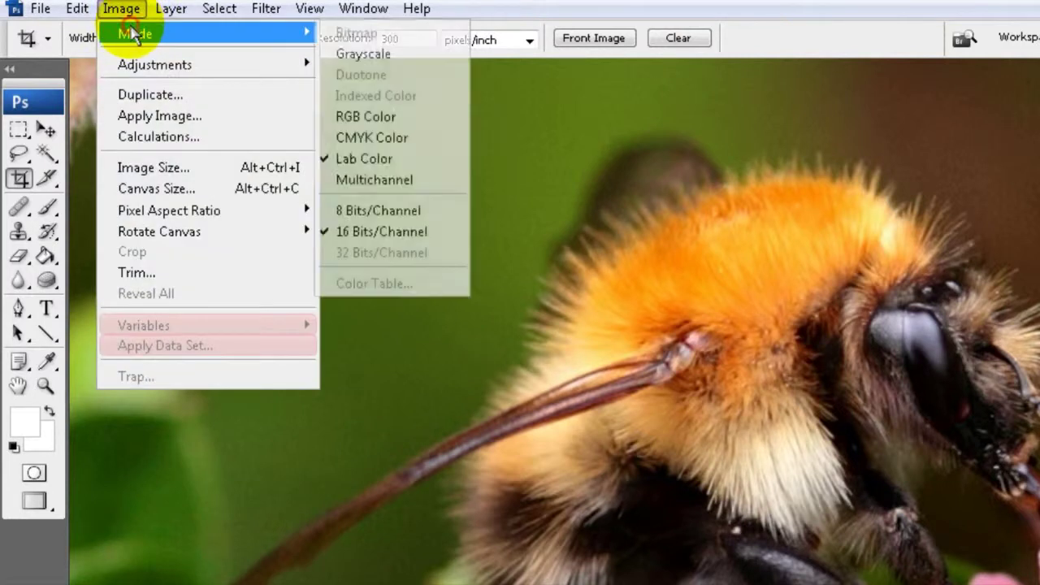
{"action": "left_click", "coordinate": [349, 118]}
{"action": "left_click", "coordinate": [121, 9]}
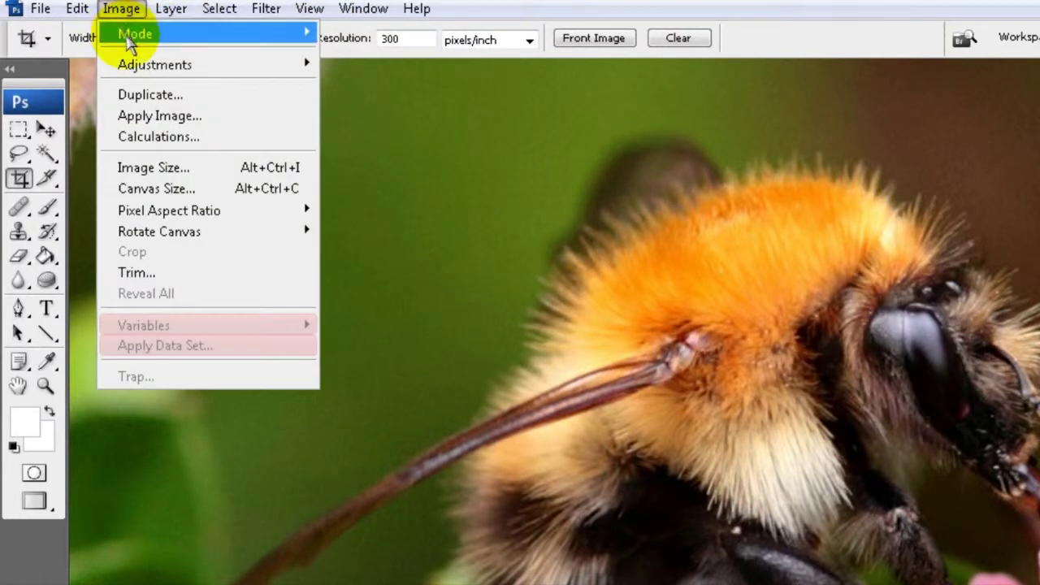
{"action": "mouse_move", "coordinate": [130, 33]}
{"action": "left_click", "coordinate": [384, 210]}
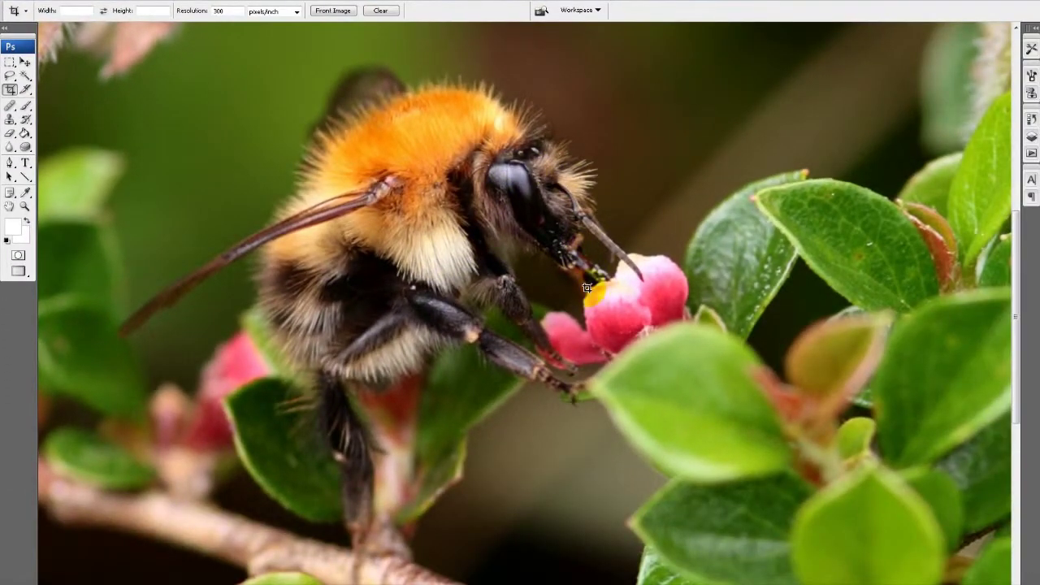
Step: Examine the sharpened bee and its surroundings close up and in the full image
{"action": "key", "text": "ctrl+minus"}
{"action": "key", "text": "ctrl+minus"}
{"action": "key", "text": "ctrl+minus"}
{"action": "key", "text": "ctrl+minus"}
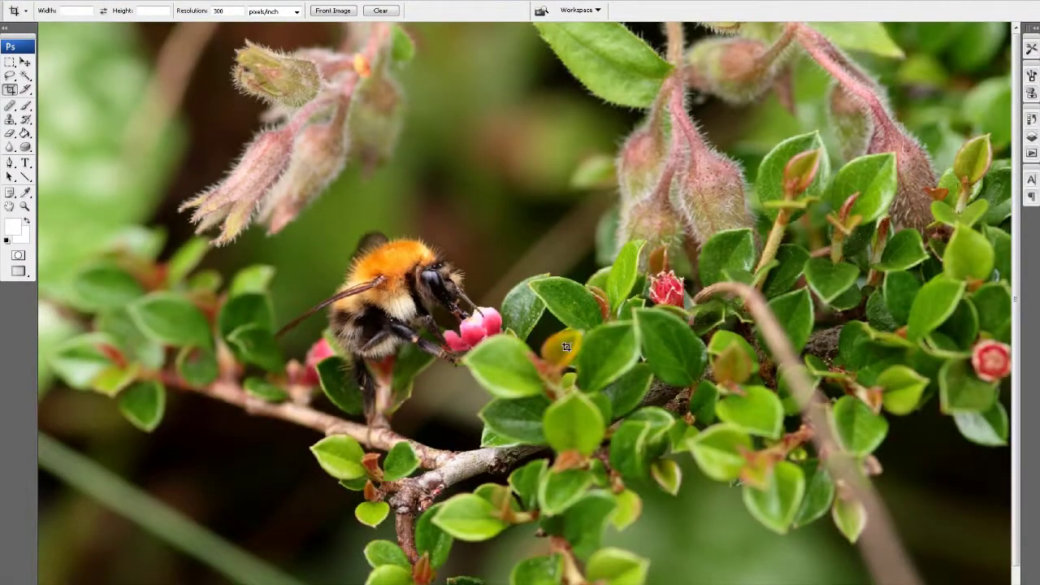
{"action": "key", "text": "ctrl+plus"}
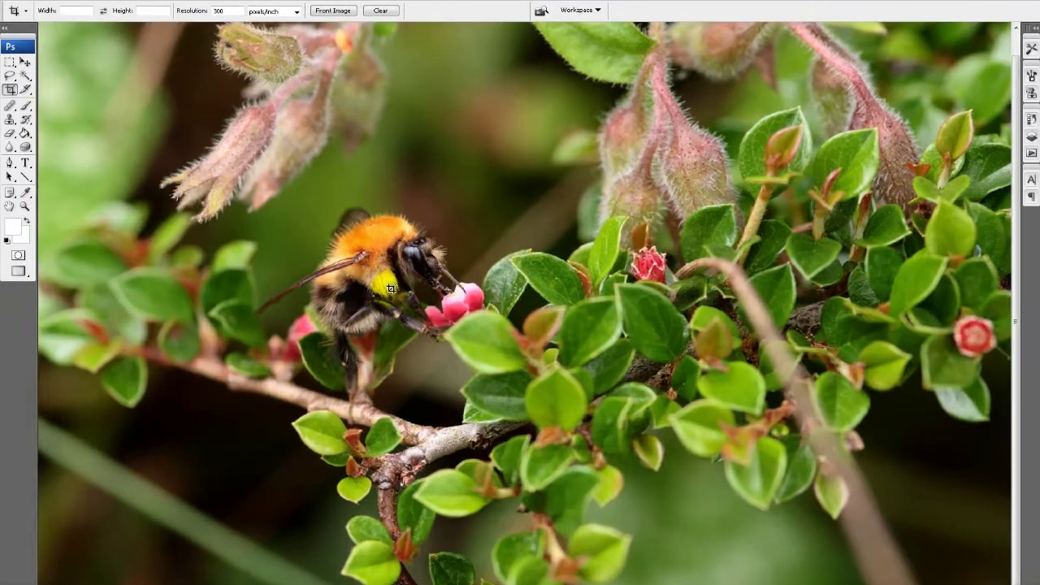
{"action": "left_click_drag", "start_coordinate": [366, 315], "coordinate": [384, 315]}
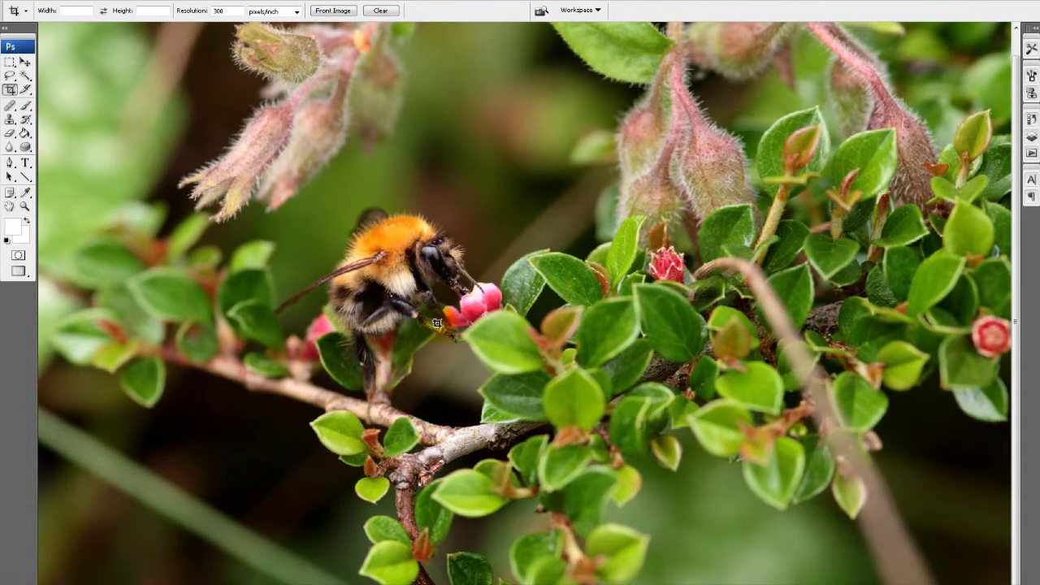
{"action": "left_click", "coordinate": [404, 270], "text": "ctrl"}
{"action": "left_click_drag", "start_coordinate": [402, 267], "coordinate": [639, 278]}
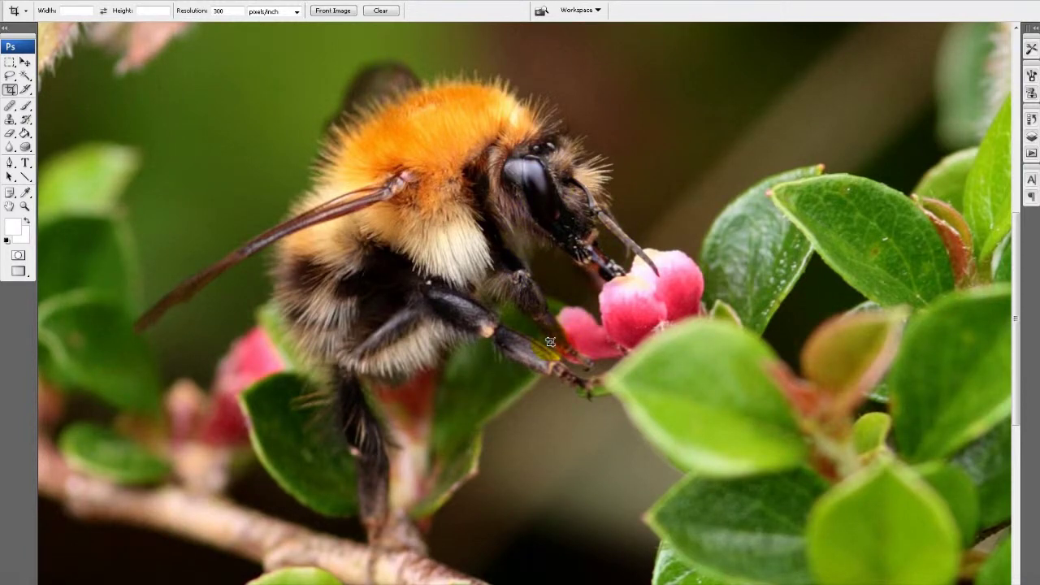
{"action": "key", "text": "ctrl+0"}
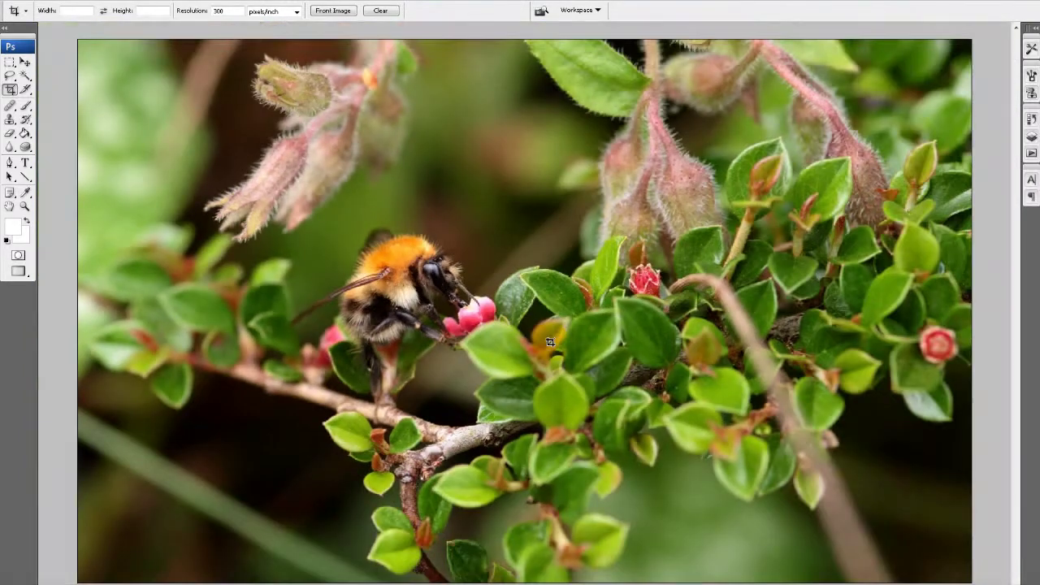